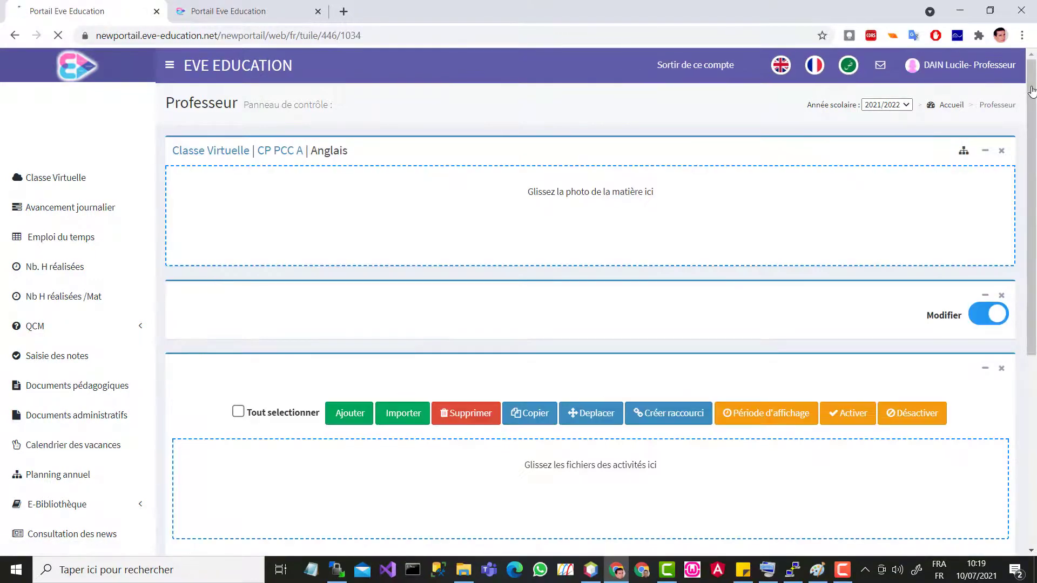
Step: Add anglais.png from the tuiles folder as the photo of the Anglais subject
drag(1033, 92, 1031, 117)
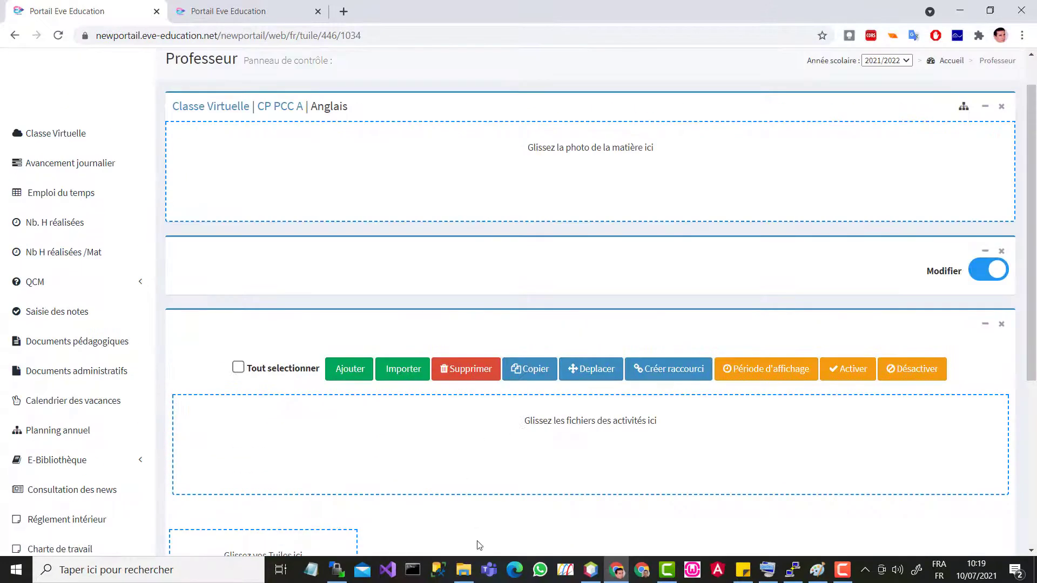
click(464, 570)
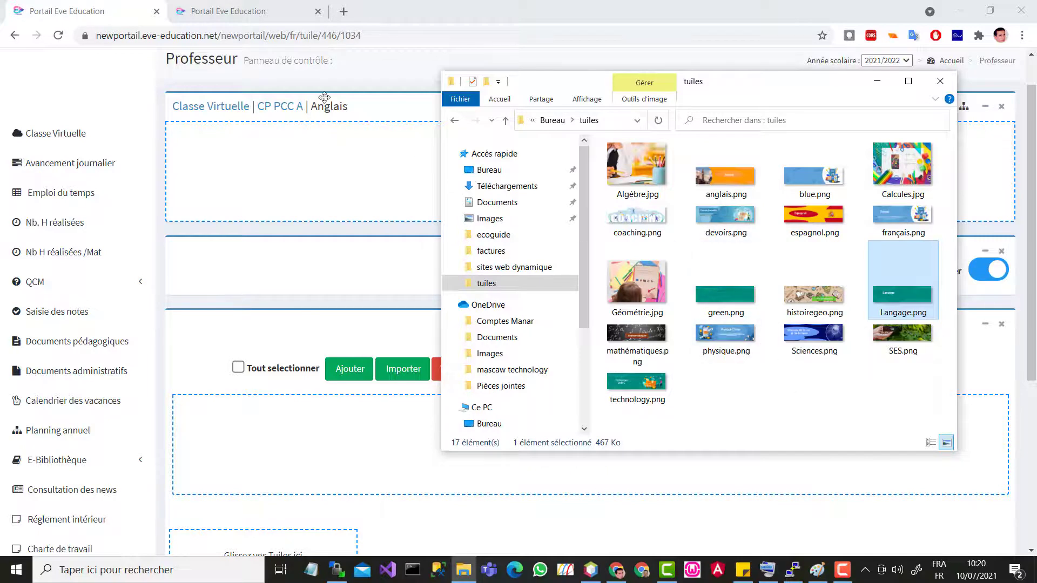
drag(735, 86, 822, 230)
drag(830, 340, 443, 178)
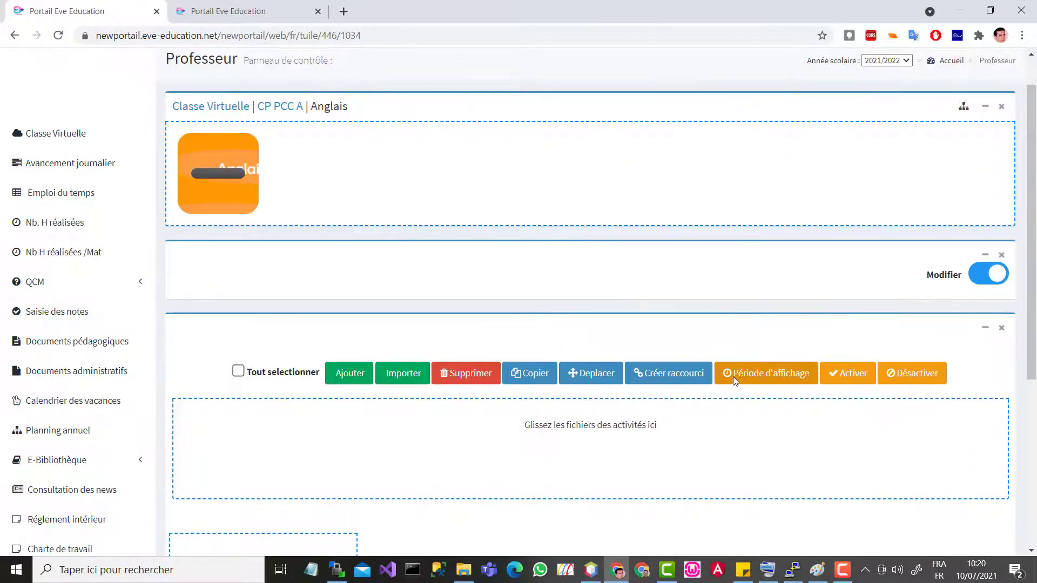
Step: Replace the subject photo with espagnol.png, and switch it back to anglais.png
click(463, 570)
drag(903, 361, 590, 403)
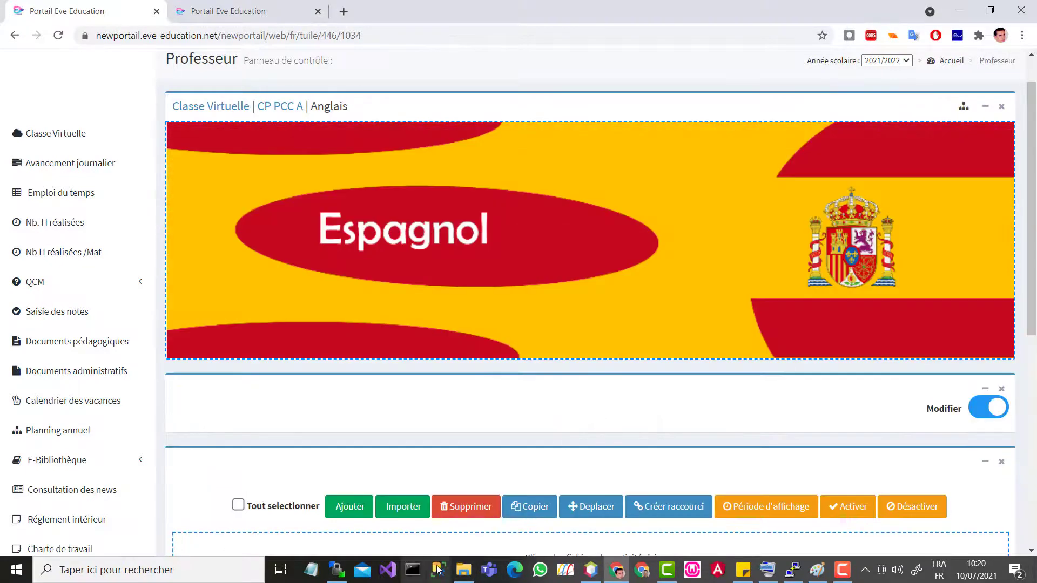
click(463, 570)
drag(845, 311, 694, 413)
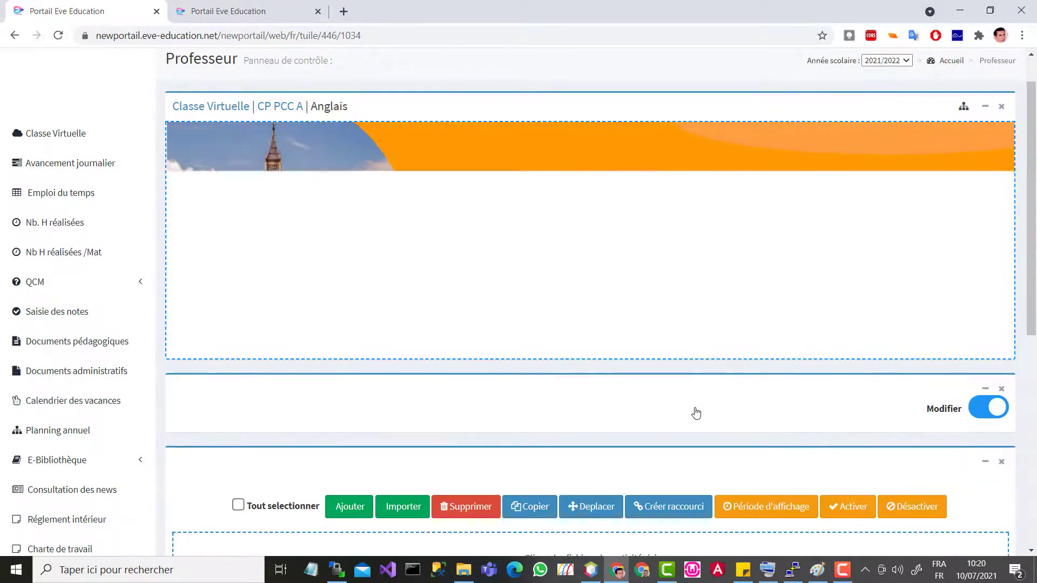
Step: Upload the two EFM Word files, the numbered fichier document and Remarques Ecoguide - 30-01-2021.docx from Documents into the subject's activities area
scroll(695, 413, down, 5)
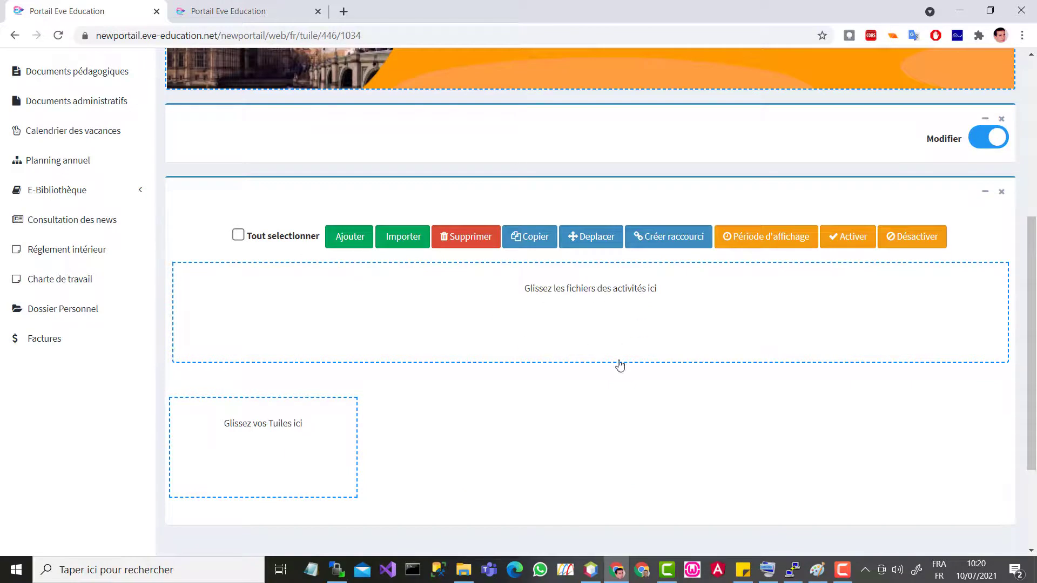
drag(1033, 297, 1031, 330)
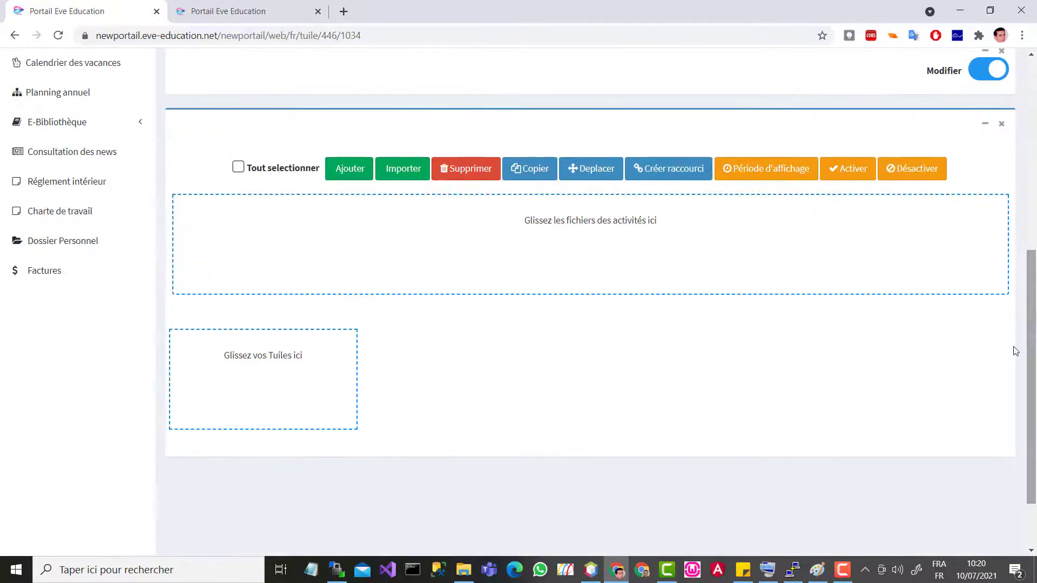
click(463, 570)
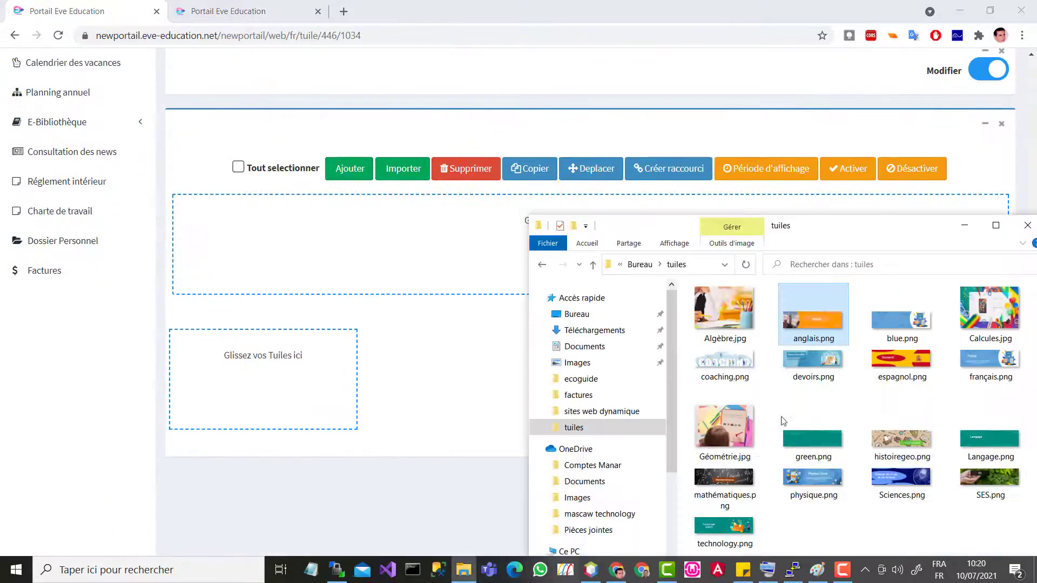
click(584, 347)
scroll(838, 477, down, 15)
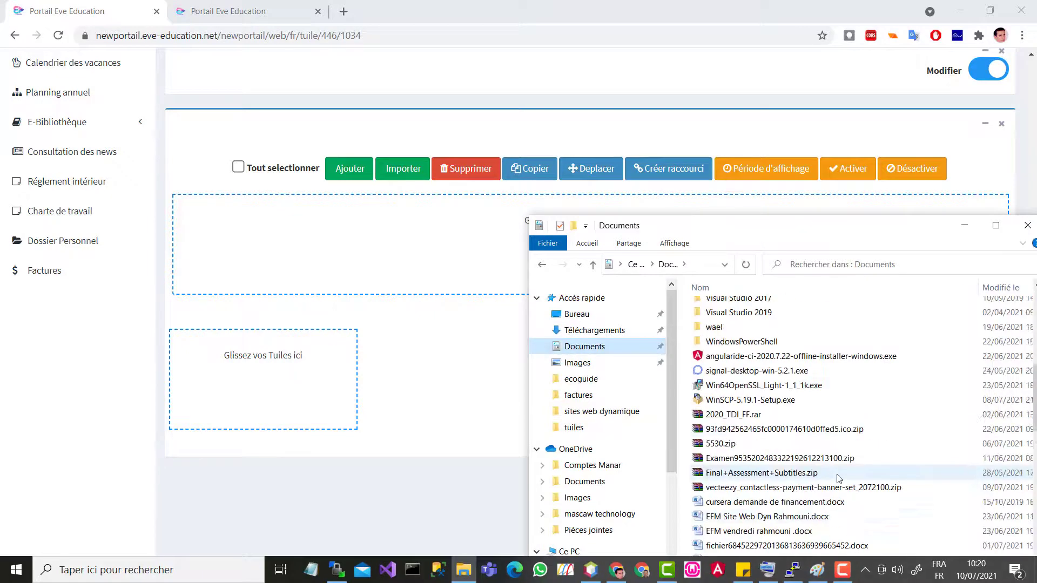
scroll(838, 474, up, 2)
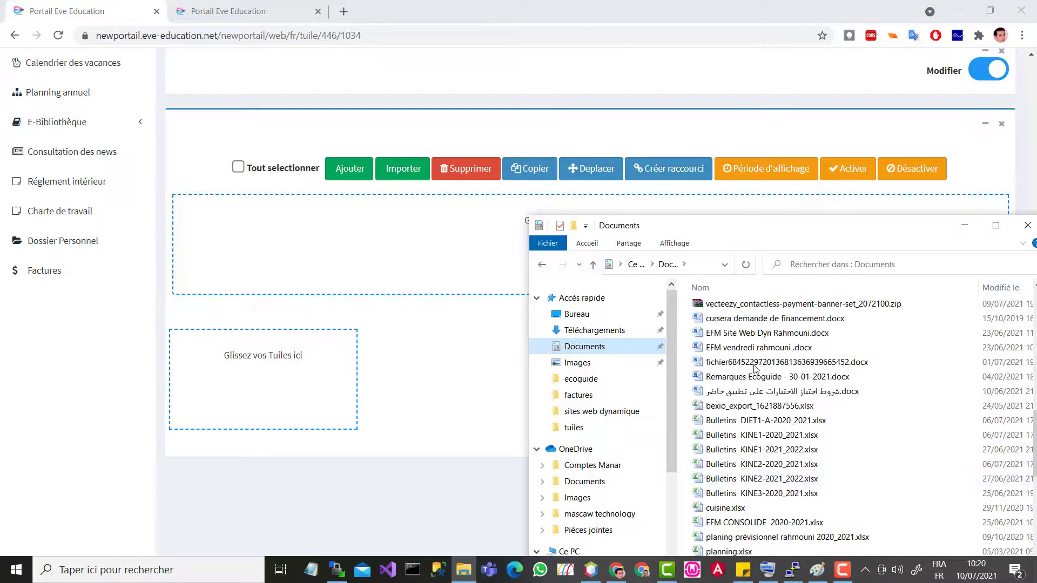
click(754, 333)
key(shift+Down)
key(shift+Down)
key(shift+Down)
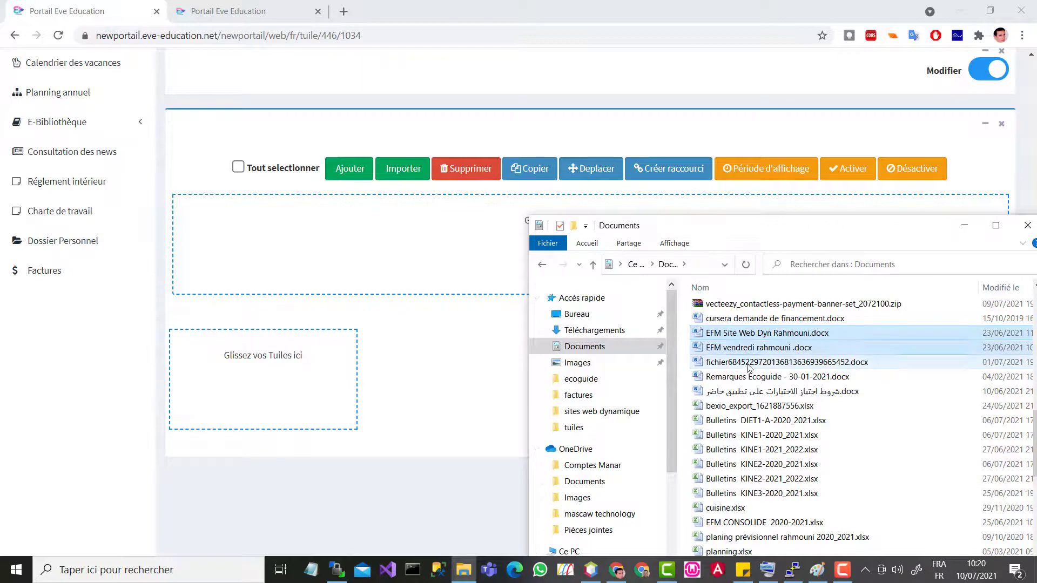
drag(730, 340, 407, 255)
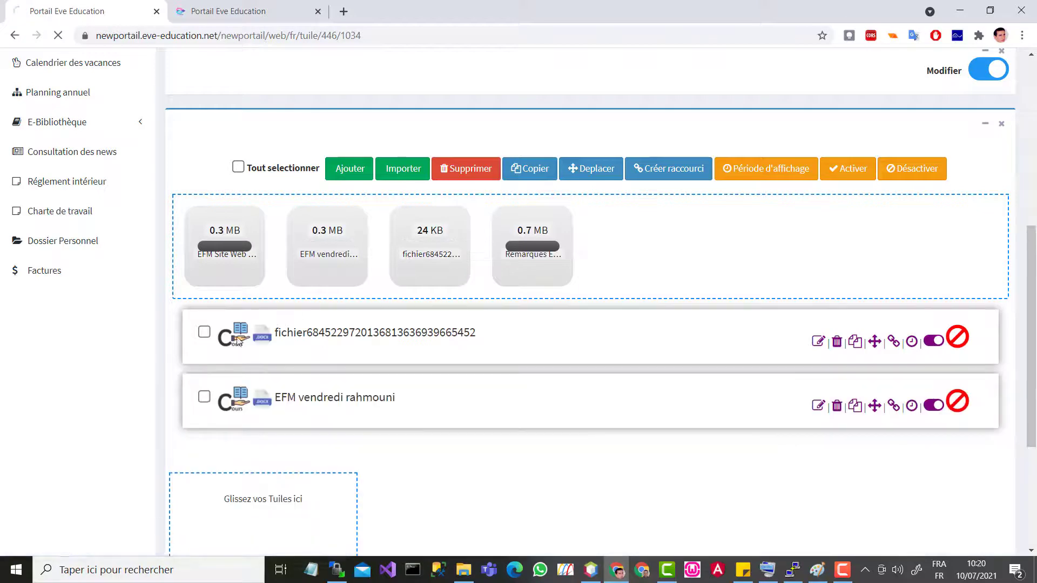
Step: Retitle the numbered fichier course activity as "Cours d'anglais" and save it
scroll(299, 493, down, 5)
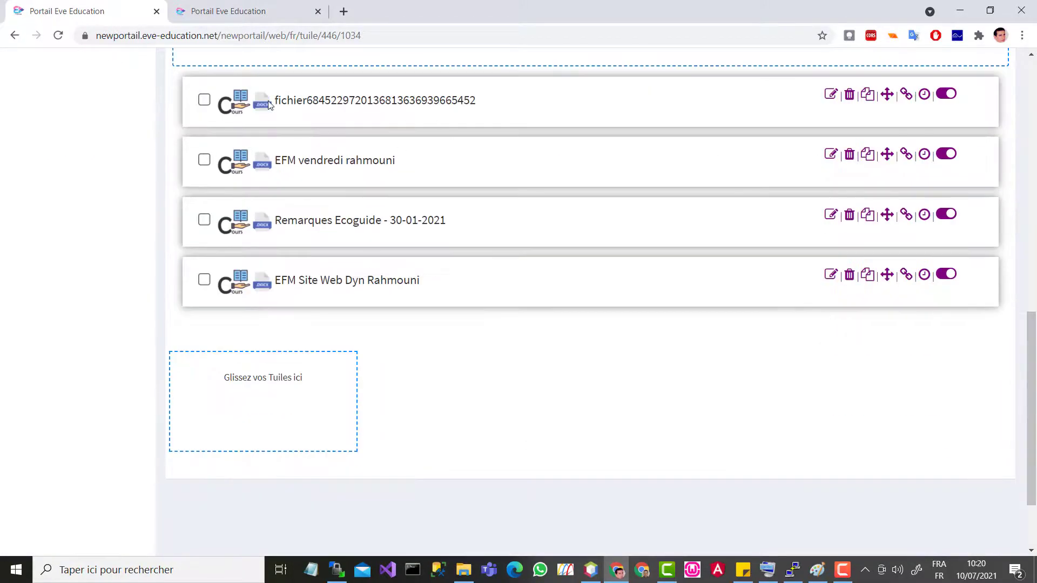
click(376, 102)
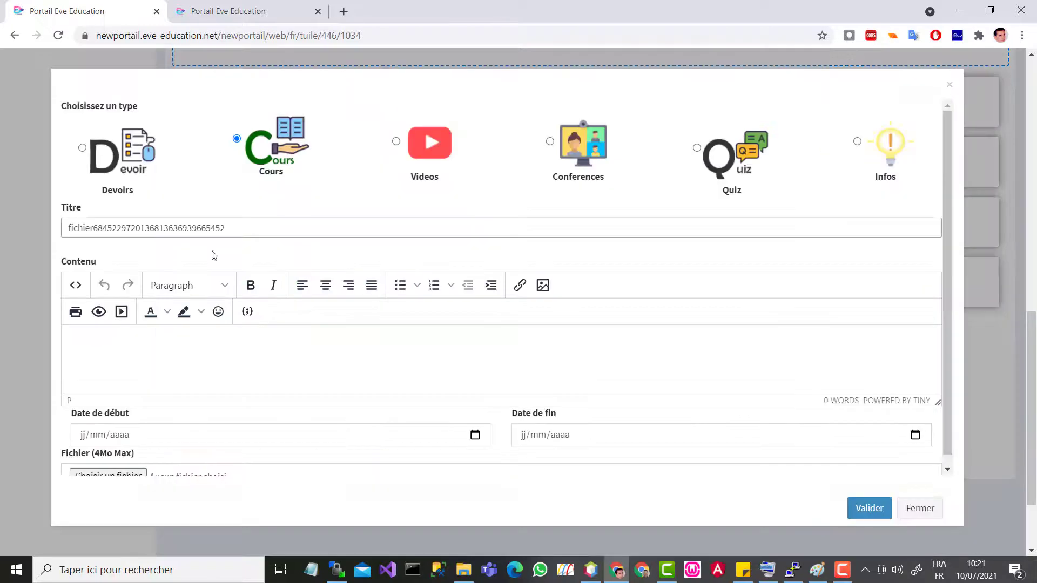
double_click(254, 232)
text(Cours)
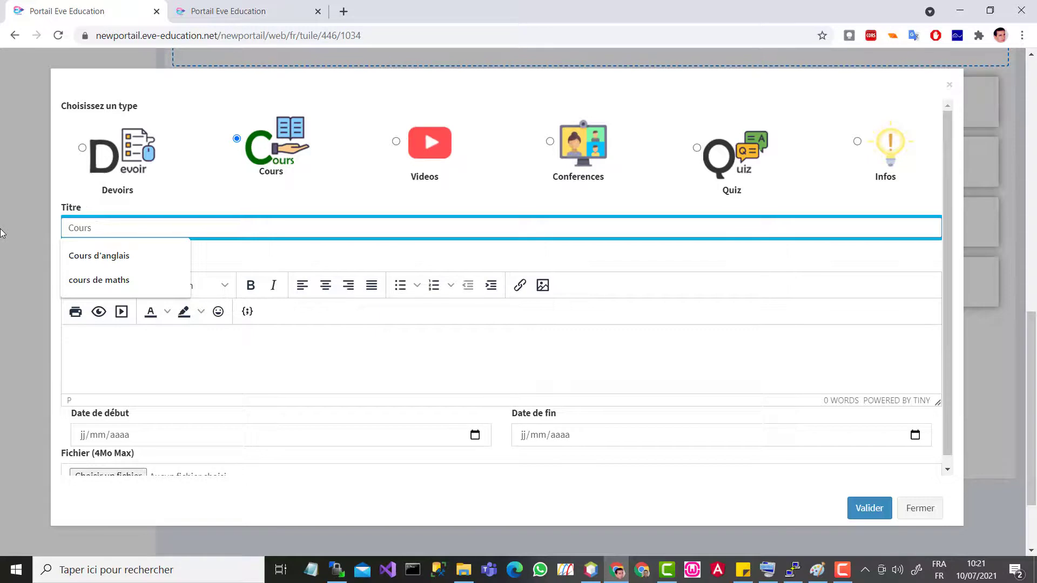
text( d'anglais)
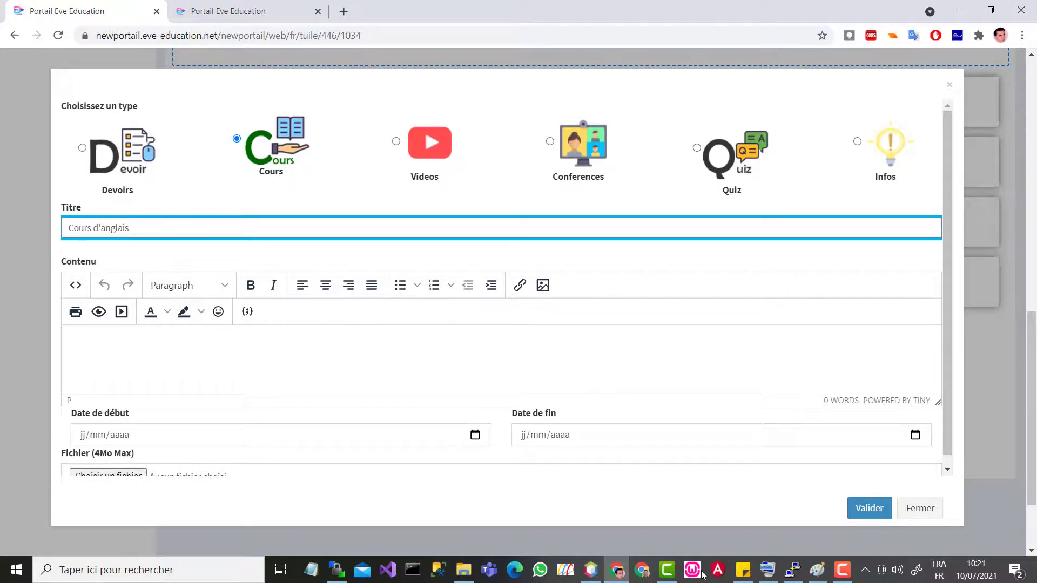
click(869, 508)
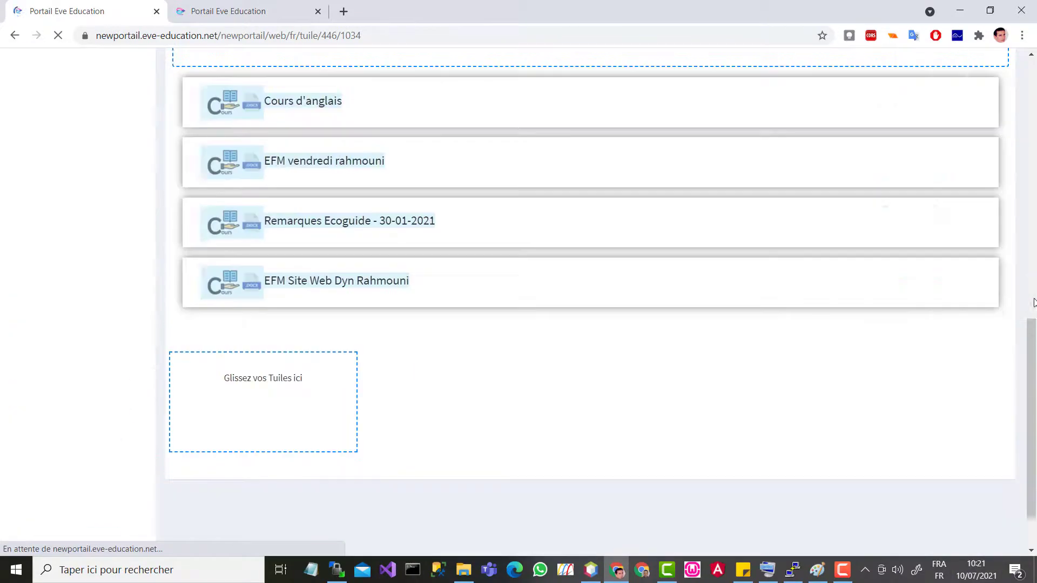
click(799, 419)
Step: Create three tiles under the activities from Algèbre.jpg, Calcules.jpg and Géométrie.jpg in the desktop's tuiles folder
drag(1032, 405, 1030, 428)
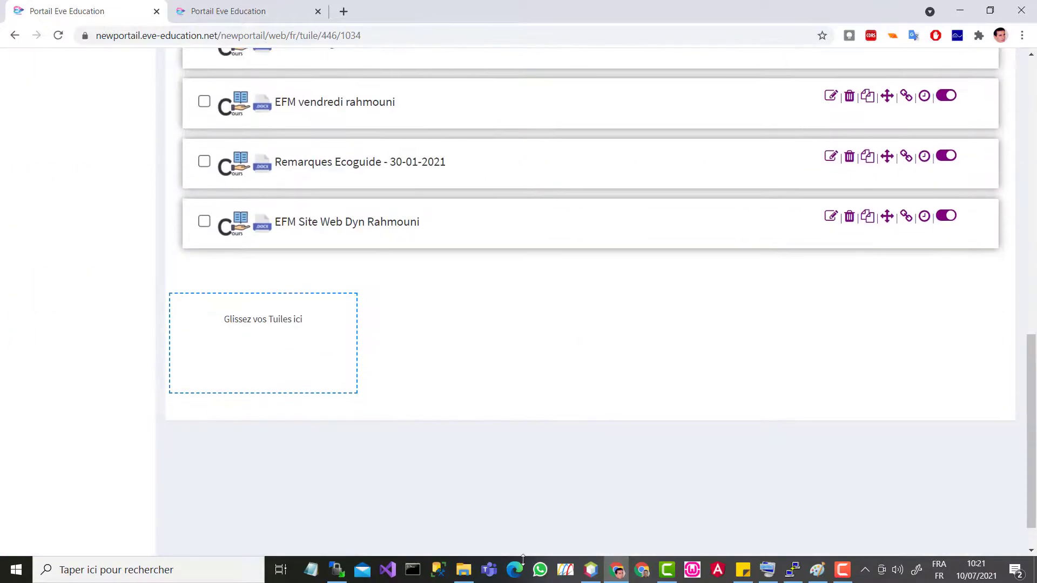
click(463, 570)
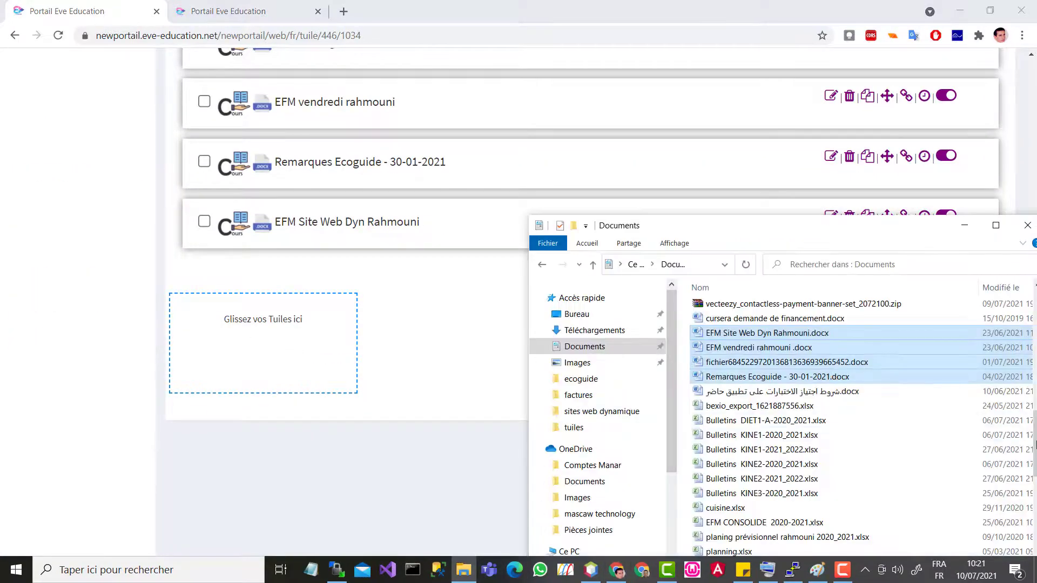
scroll(864, 394, up, 6)
scroll(864, 427, up, 4)
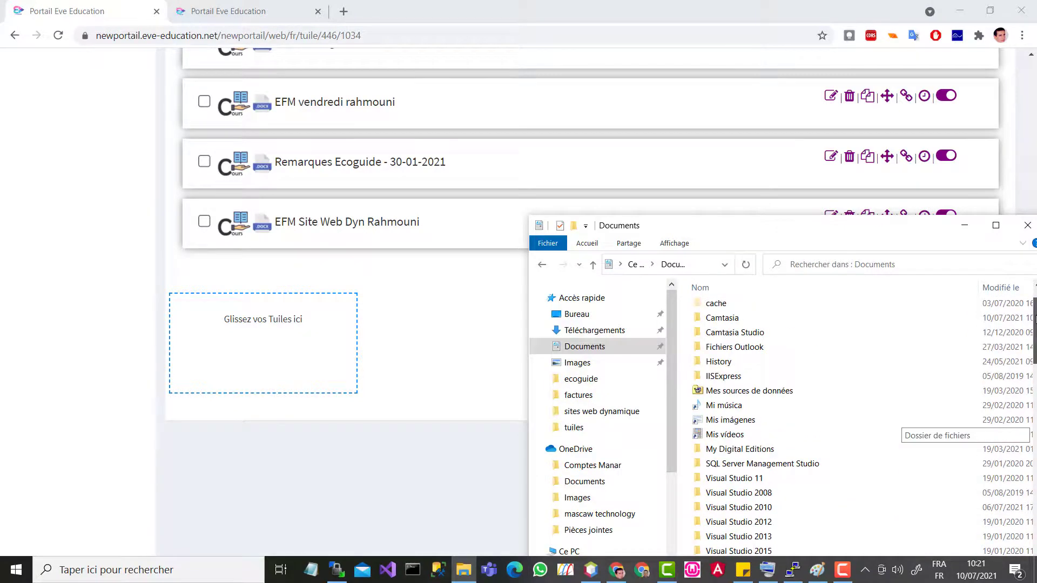
click(577, 314)
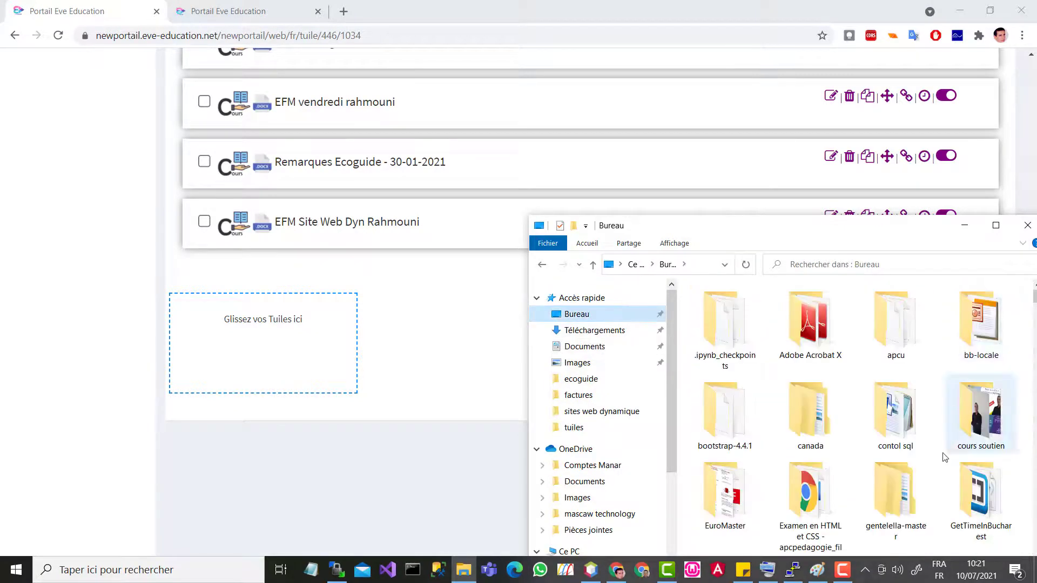
scroll(952, 436, down, 5)
double_click(740, 469)
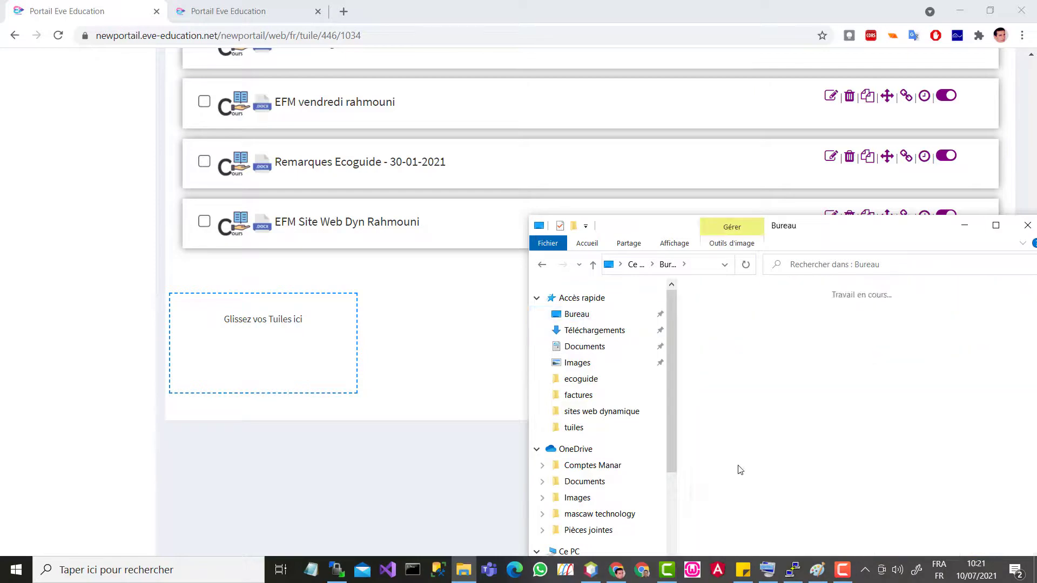
click(748, 334)
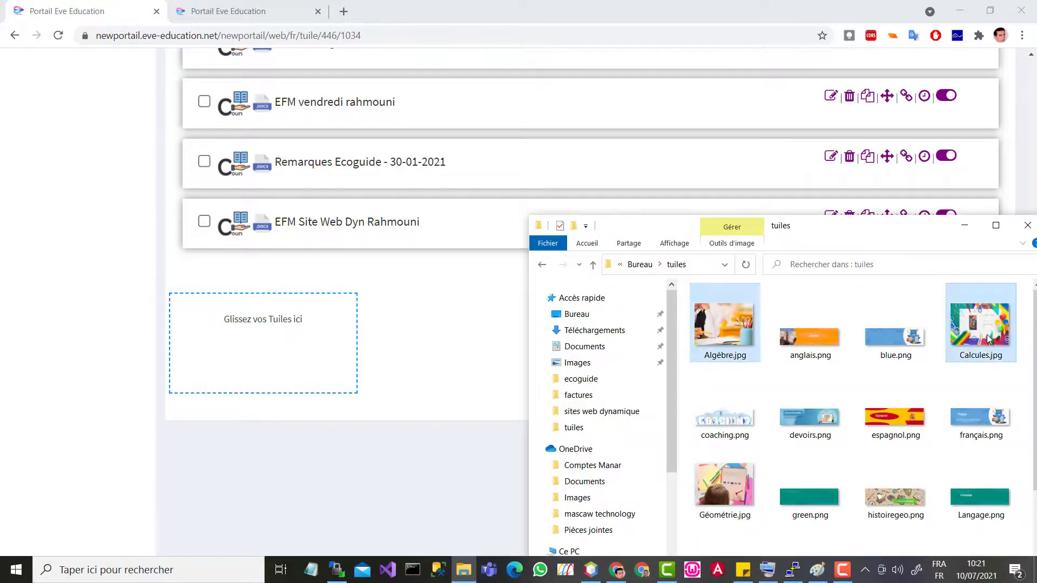
ctrl+click(752, 517)
drag(724, 319, 270, 332)
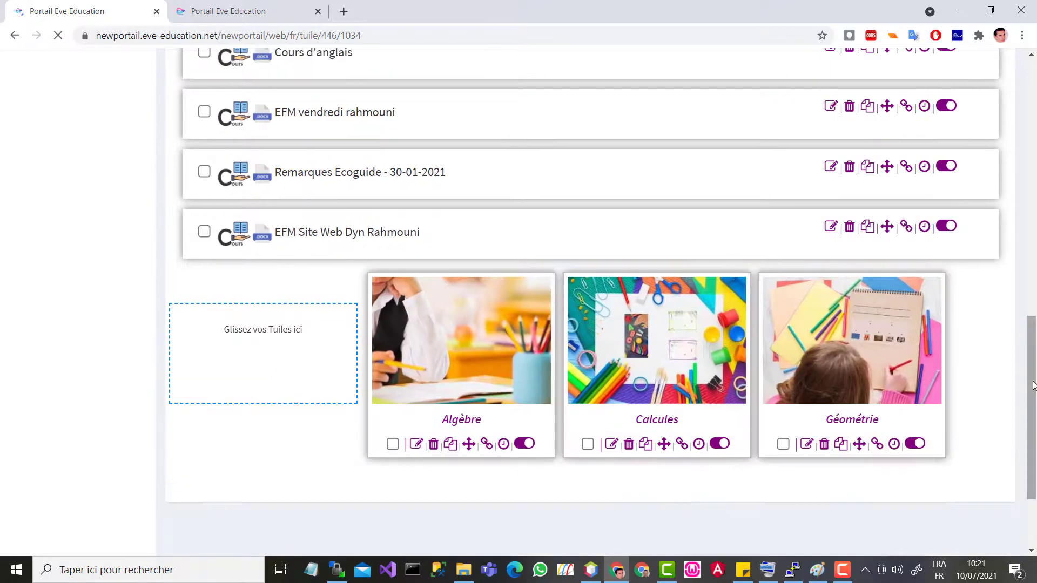
Step: Upload cursera demande de financement.docx and the two EFM Word files from Documents directly into the Algèbre tile
drag(1035, 406, 1033, 286)
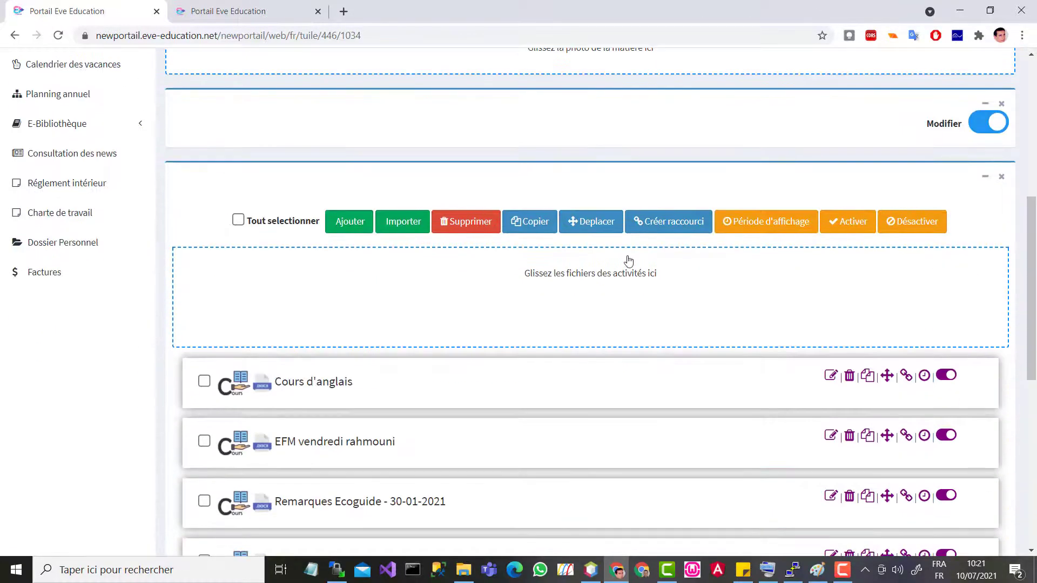
drag(1032, 380, 1032, 510)
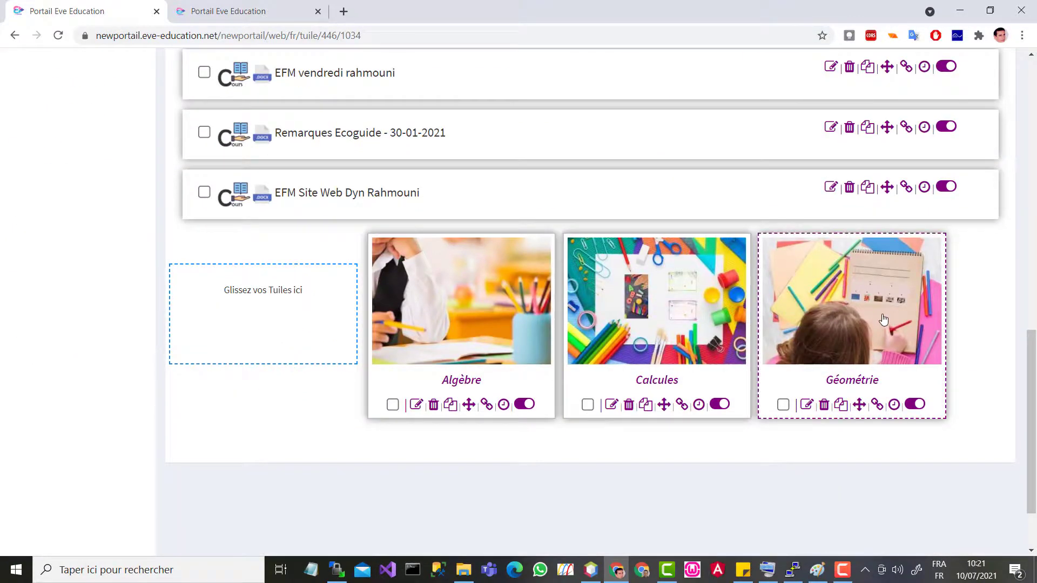
click(464, 570)
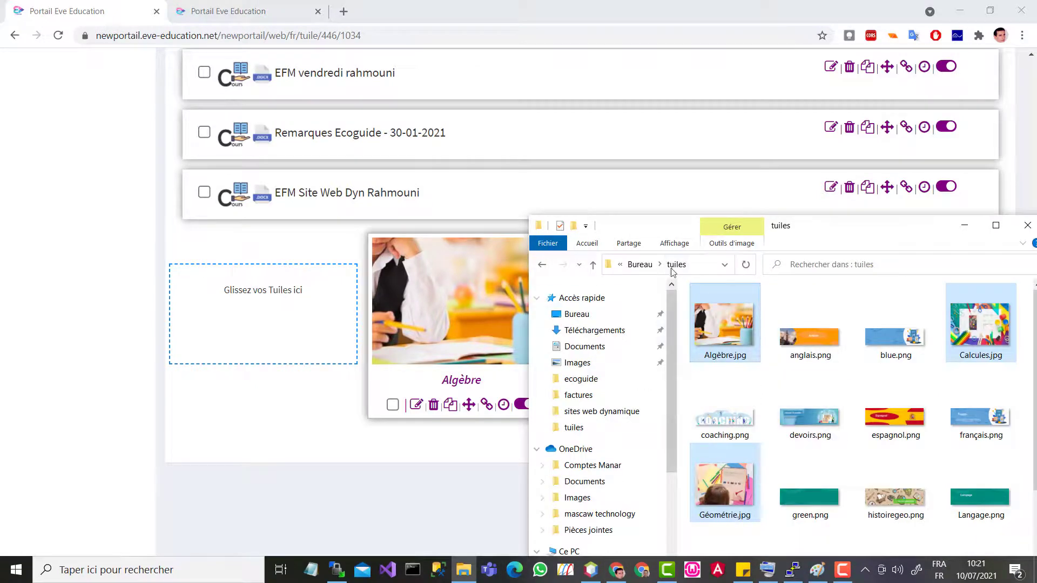
click(599, 348)
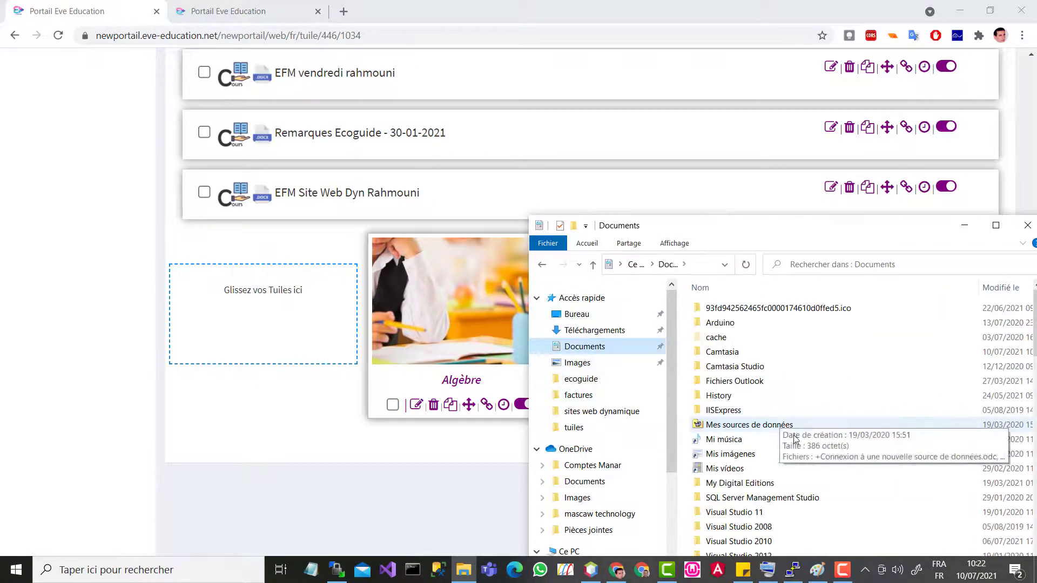
scroll(756, 411, down, 10)
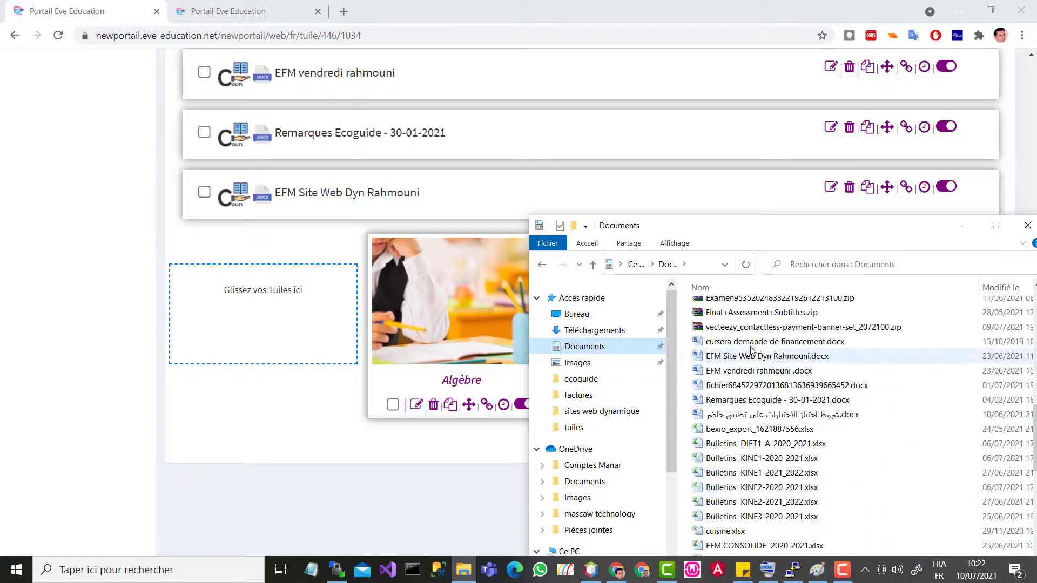
click(753, 356)
ctrl+click(749, 341)
ctrl+click(751, 370)
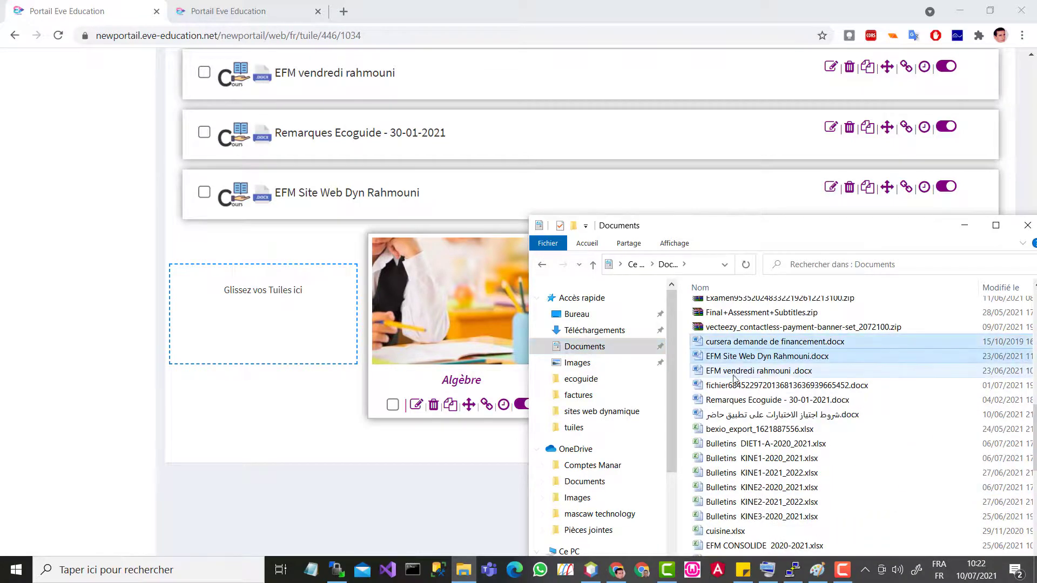
drag(773, 356, 468, 311)
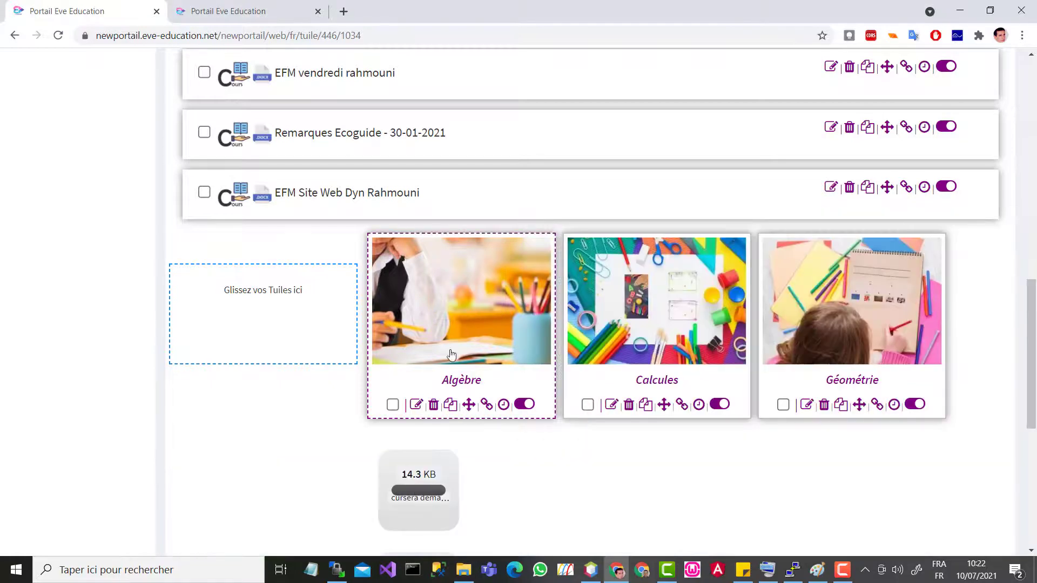
Step: Open the Algèbre tile and review its photo and the course documents inside it
drag(1035, 310, 1036, 404)
scroll(686, 338, up, 5)
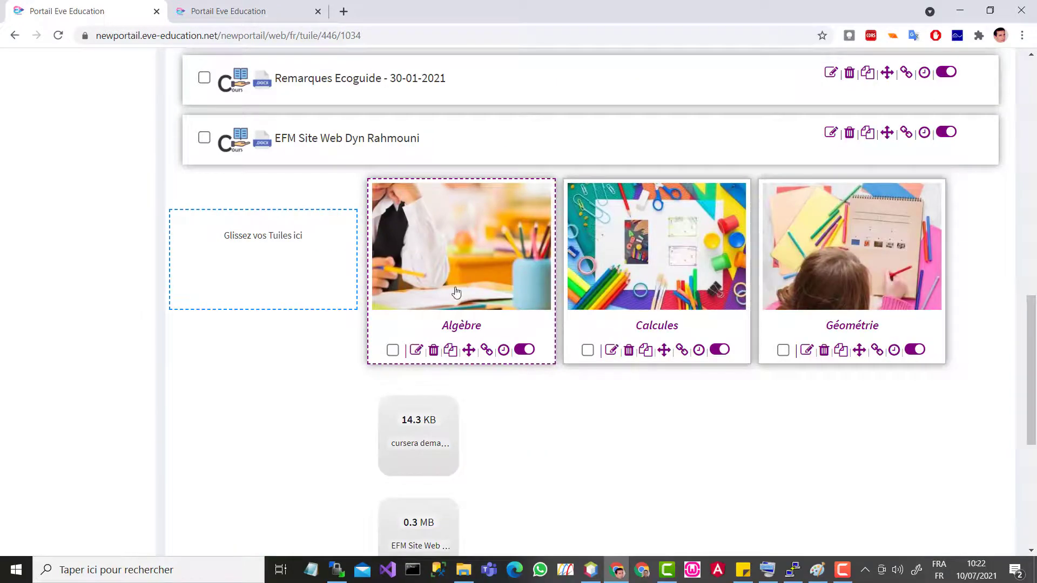
click(474, 239)
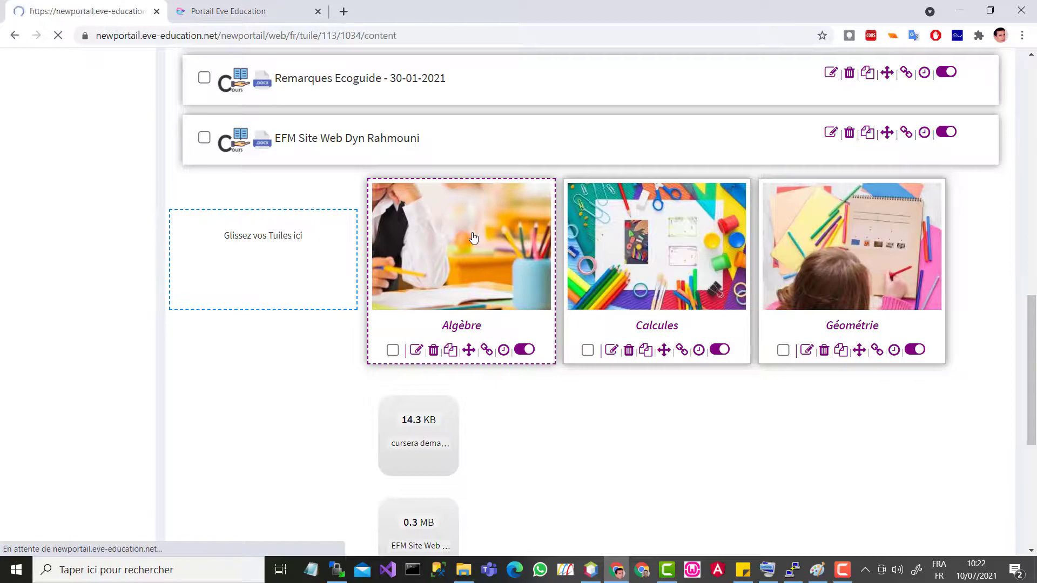
scroll(562, 305, down, 10)
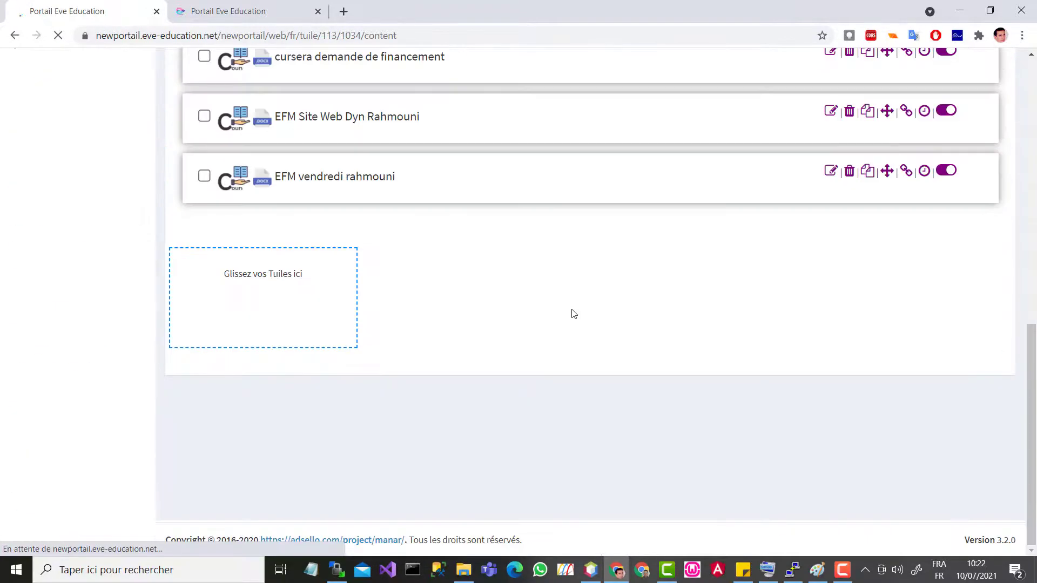
scroll(574, 313, up, 4)
scroll(574, 314, up, 1)
scroll(573, 314, up, 7)
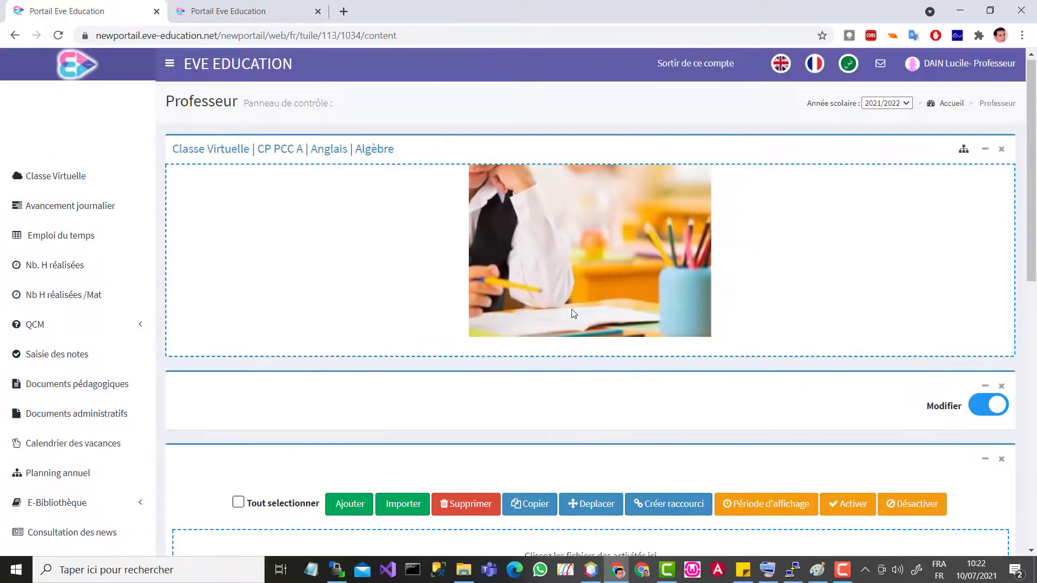
Step: Return to the Anglais class and move Cours d'anglais into Calcules, Remarques Ecoguide and EFM vendredi into Algèbre, and EFM Site Web Dyn into Géométrie
click(326, 152)
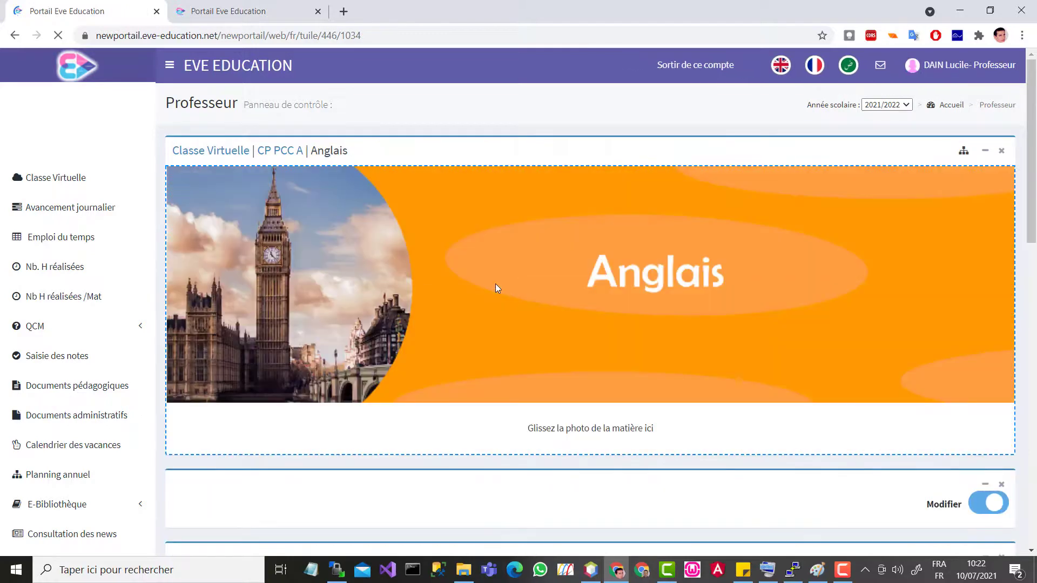
scroll(494, 283, down, 5)
scroll(496, 294, down, 5)
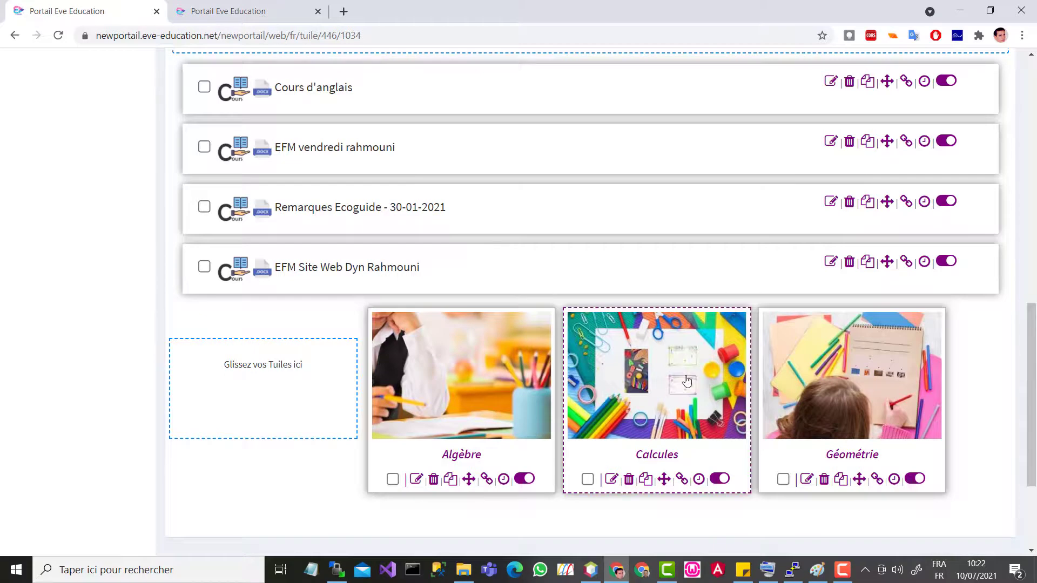
drag(559, 100, 638, 382)
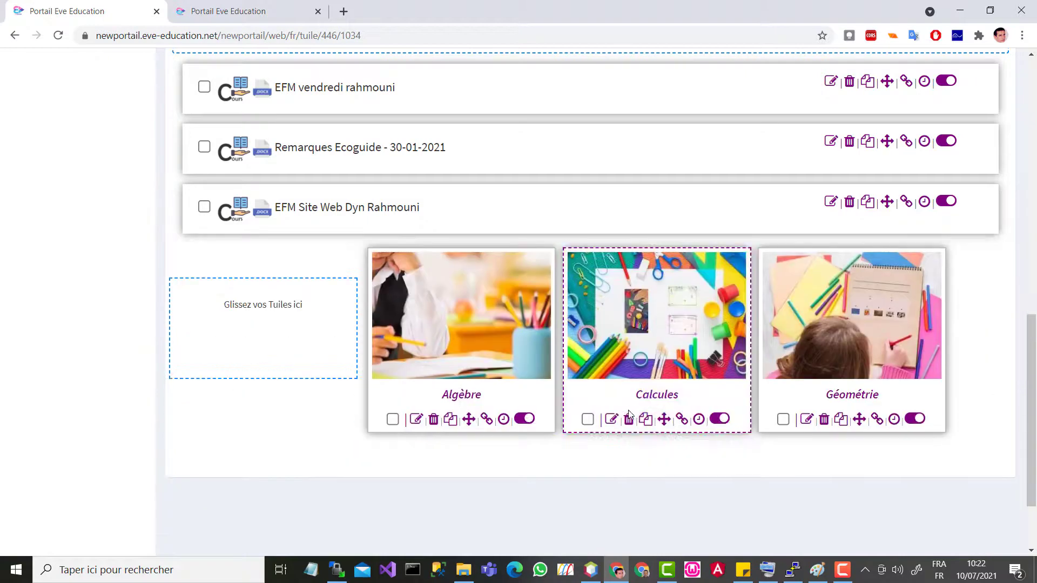
drag(558, 146, 459, 303)
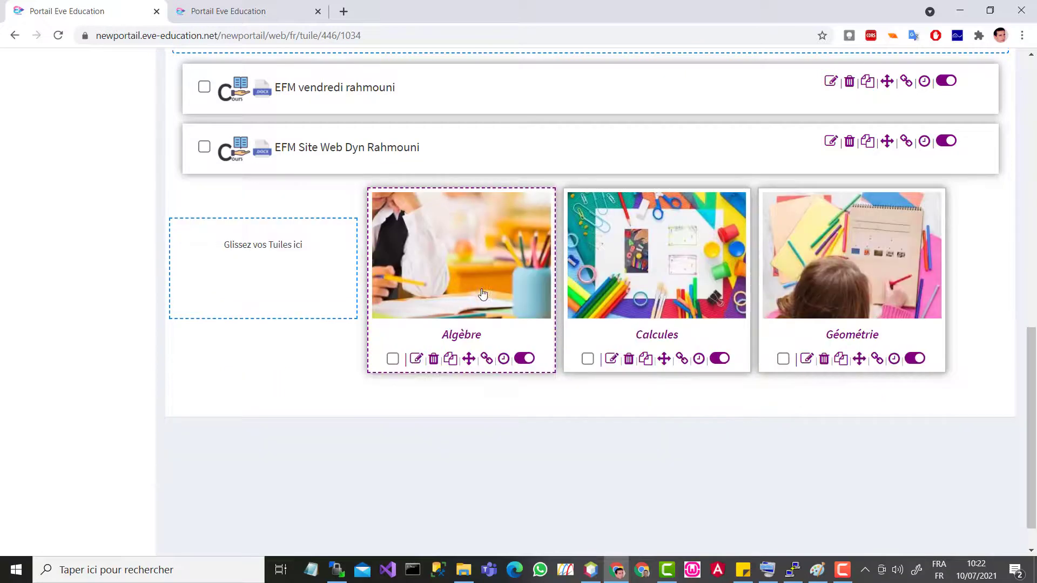
drag(549, 178, 870, 293)
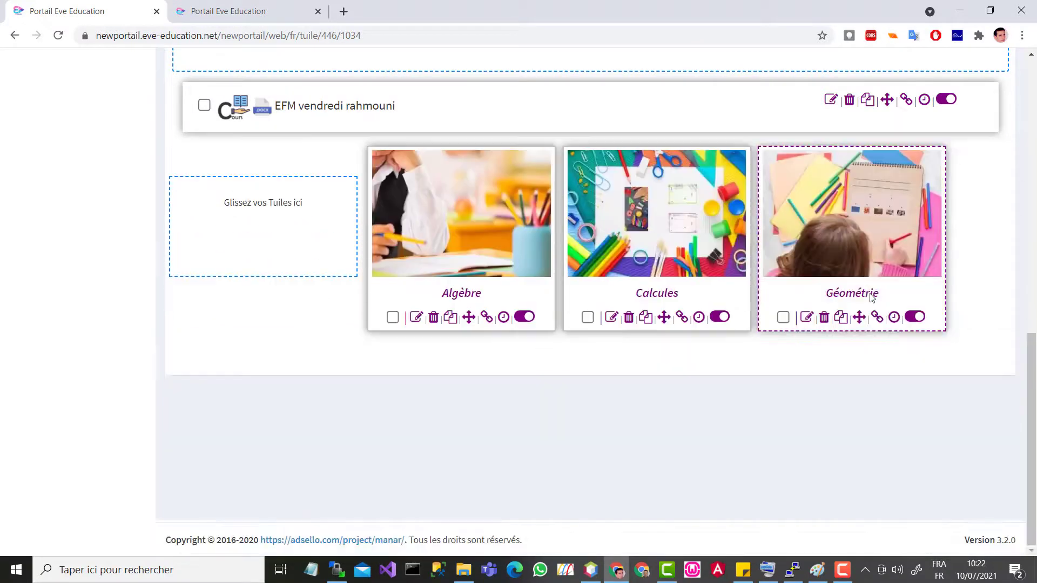
drag(519, 107, 462, 243)
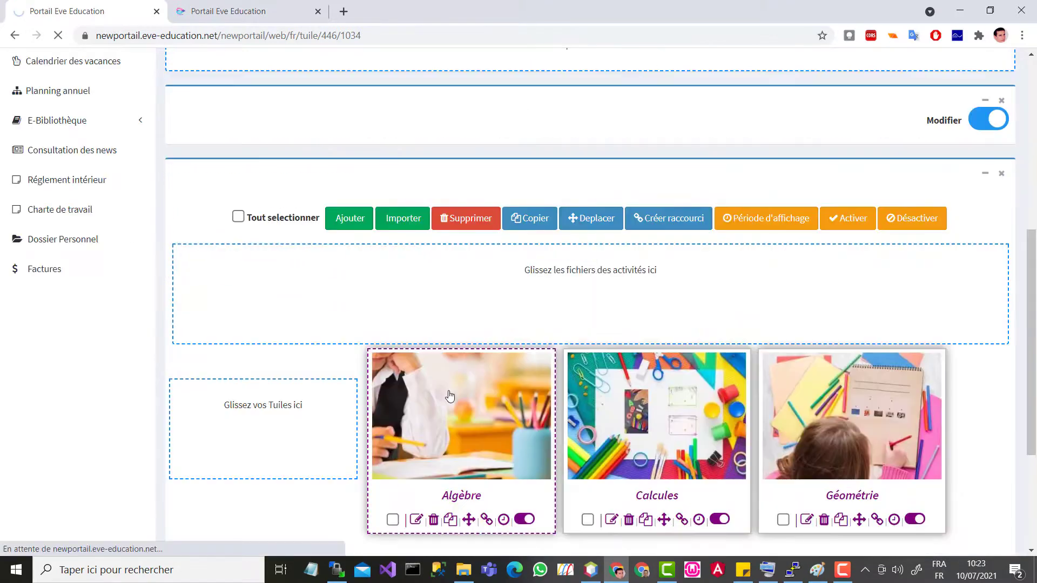
Step: Open the Algèbre tile and reorder its documents as EFM Site Web Dyn, both EFM vendredi files, cursera demande de financement, and Remarques Ecoguide - 30-01-2021
click(450, 396)
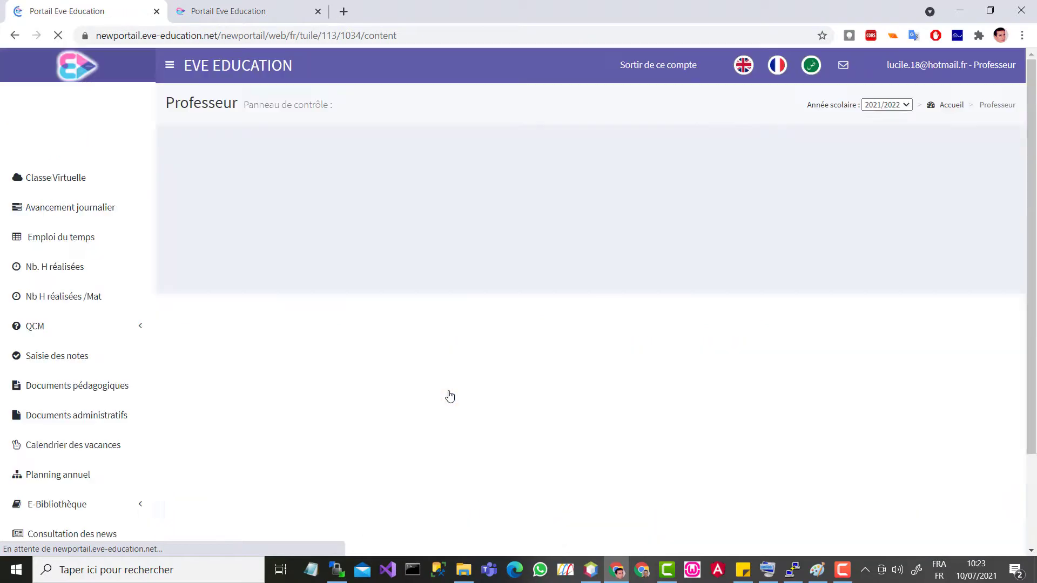
scroll(718, 431, down, 6)
scroll(718, 439, down, 4)
scroll(718, 439, up, 1)
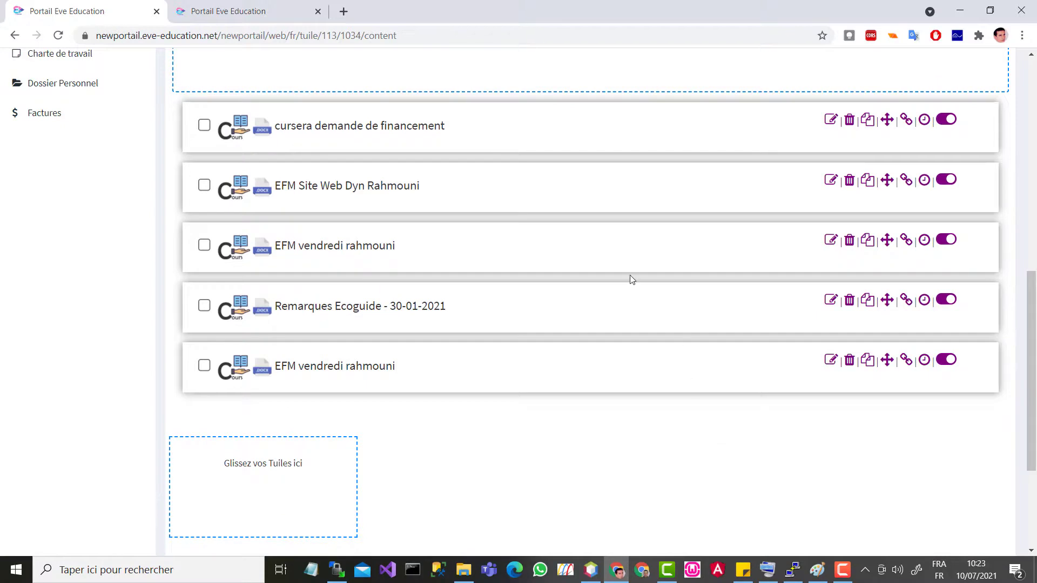
drag(483, 132, 482, 238)
drag(472, 362, 406, 195)
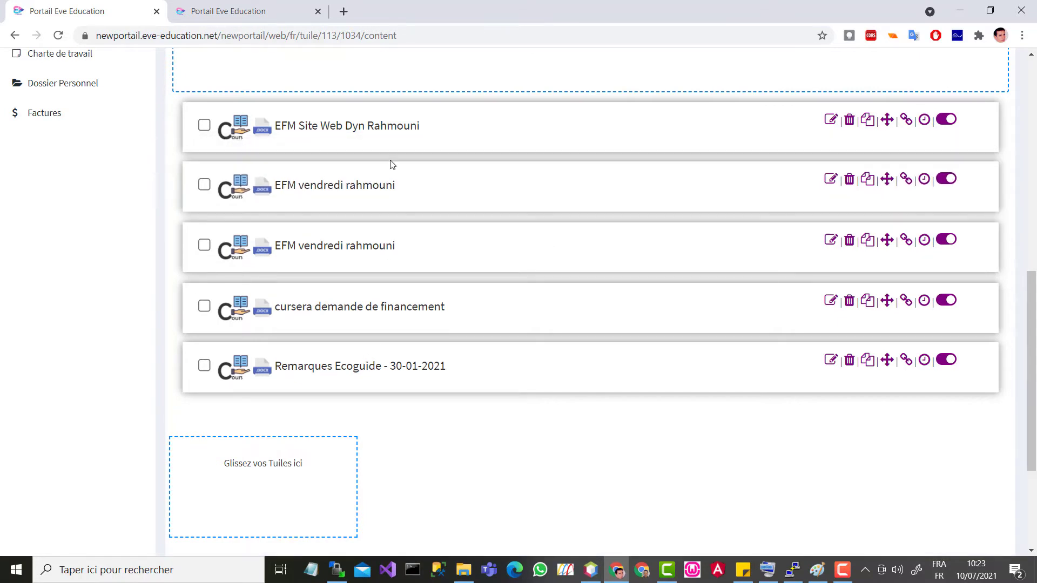